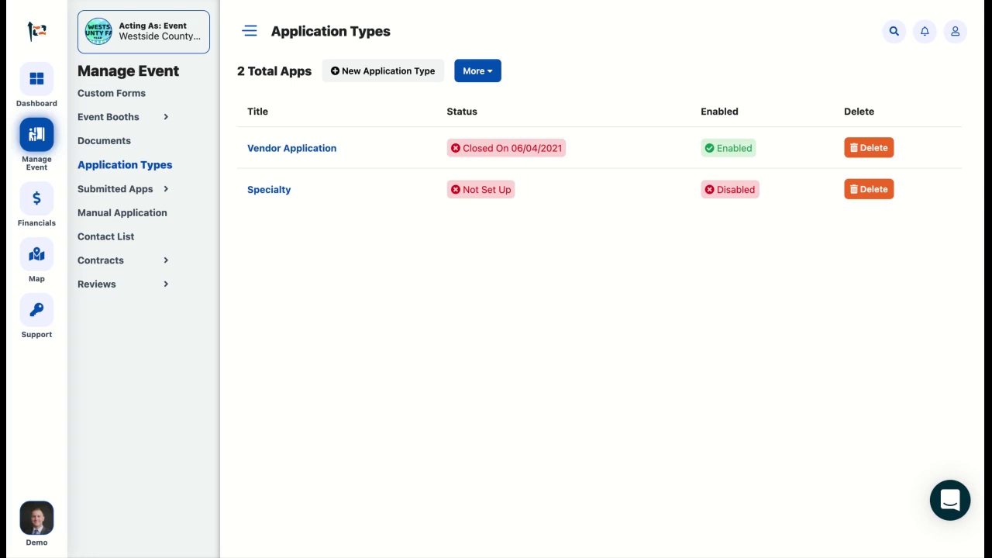
Create a new application type titled "Exhibitor Application".
{"action": "left_click", "coordinate": [381, 70]}
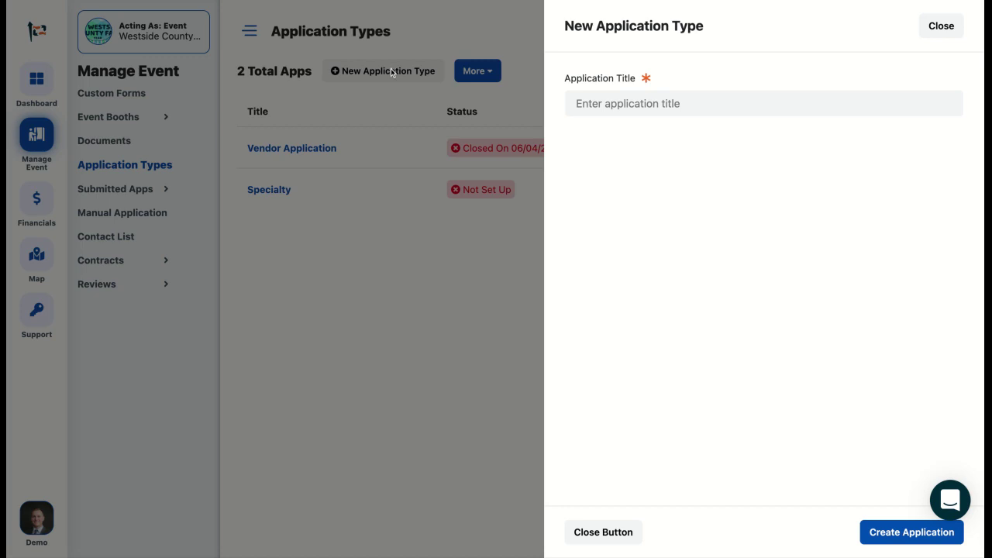
{"action": "left_click", "coordinate": [697, 113]}
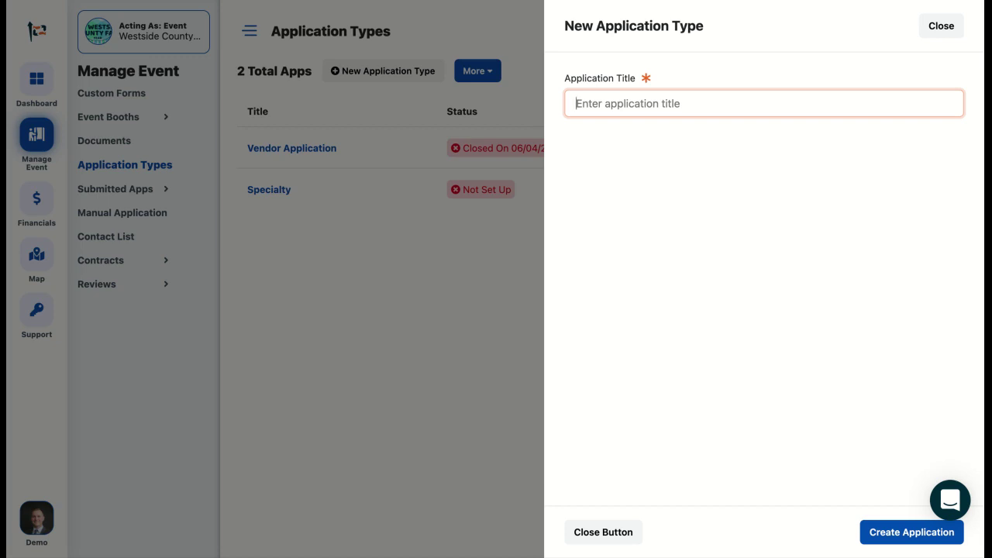
{"action": "type", "text": "Exhibitor A"}
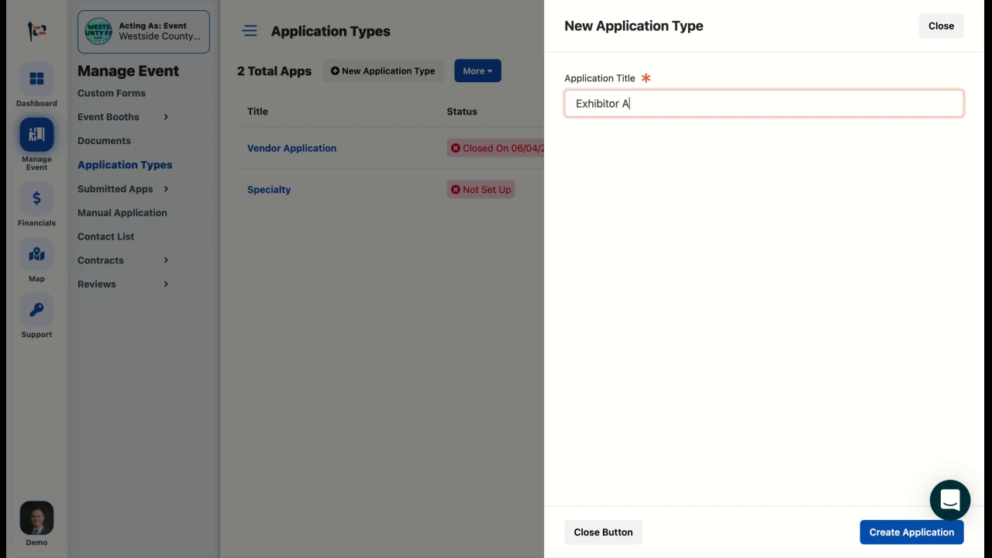
{"action": "type", "text": "pplication"}
{"action": "left_click", "coordinate": [898, 530]}
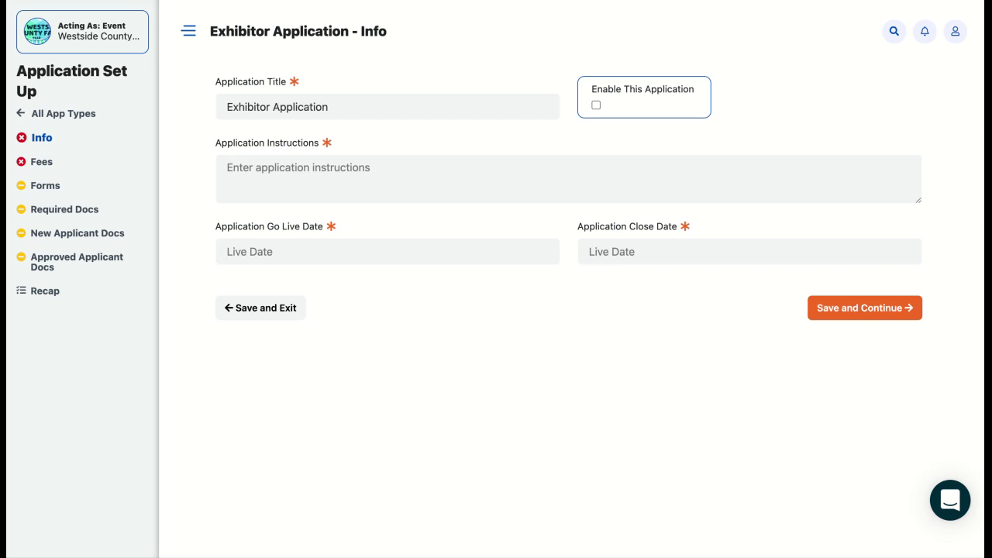
Enter the application instructions "Please follow the on-screen instructions and fill out any forms.".
{"action": "left_click", "coordinate": [320, 179]}
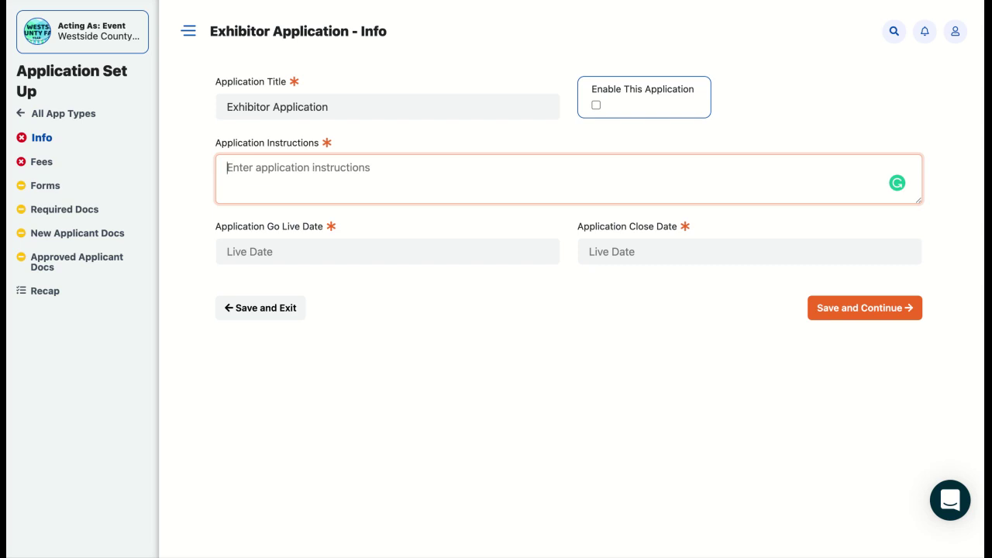
{"action": "type", "text": "Please "}
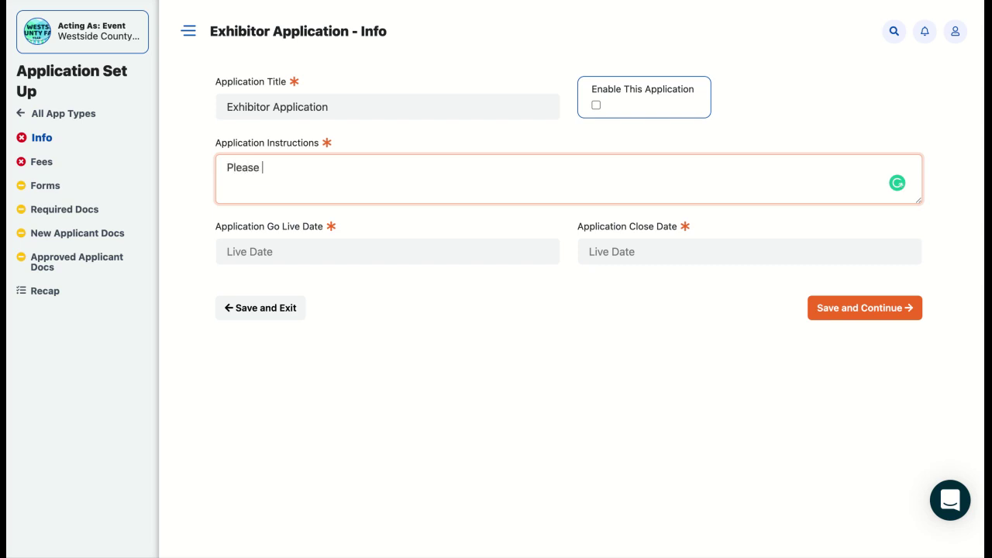
{"action": "type", "text": "follo"}
{"action": "key", "text": "BackSpace"}
{"action": "type", "text": "low the on-screen"}
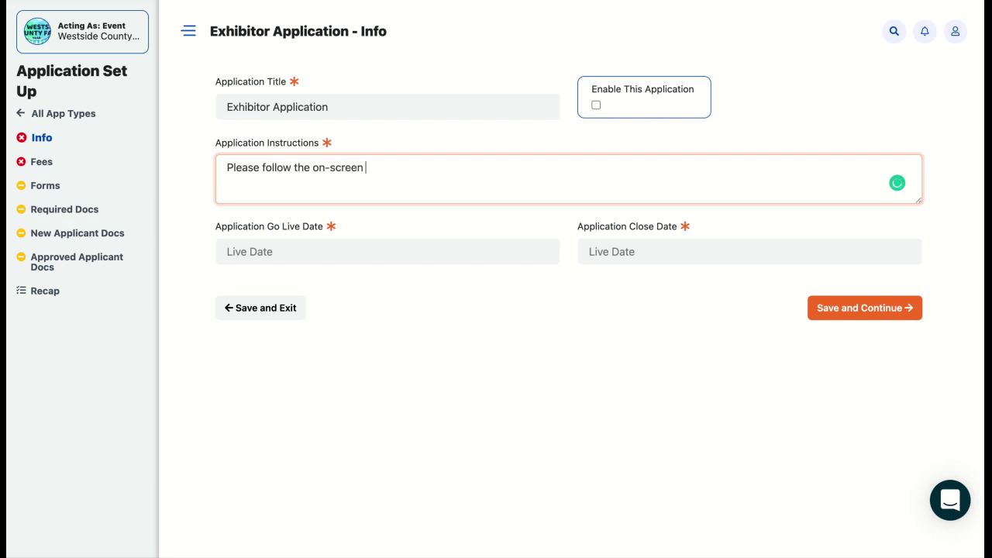
{"action": "type", "text": " instructions an"}
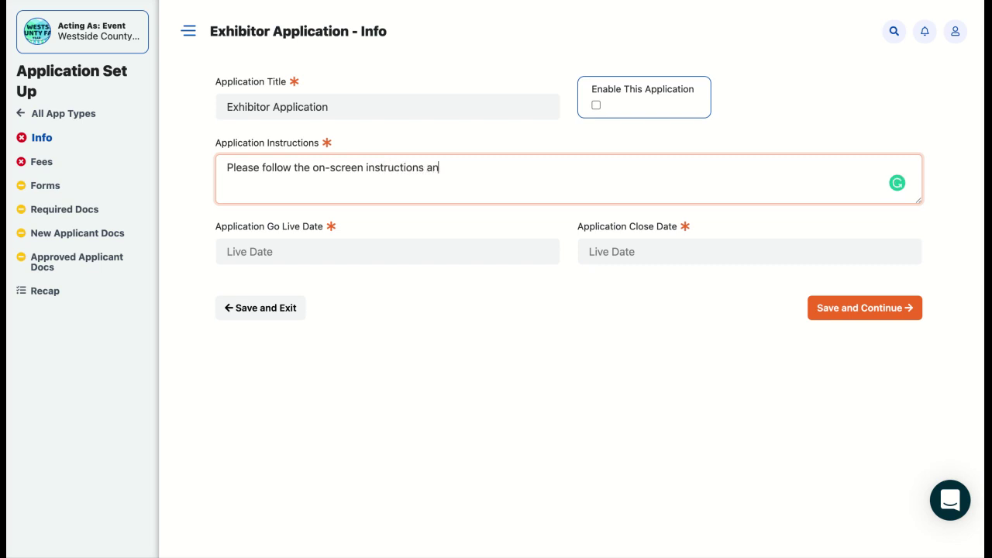
{"action": "type", "text": "d fill out any forms."}
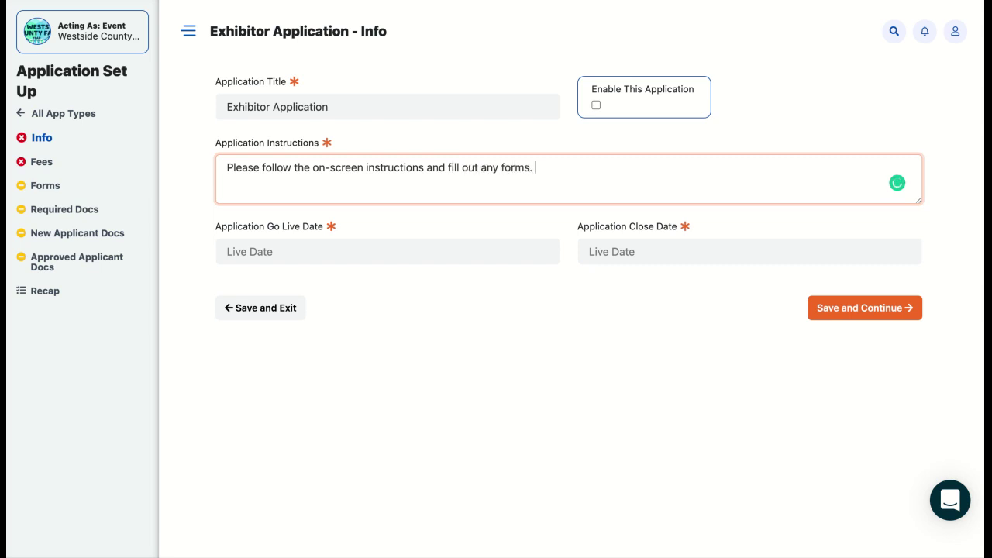
Set the application's go live date to 2021-09-30 and close date to 2022-08-24, and save the info page.
{"action": "key", "text": "Tab"}
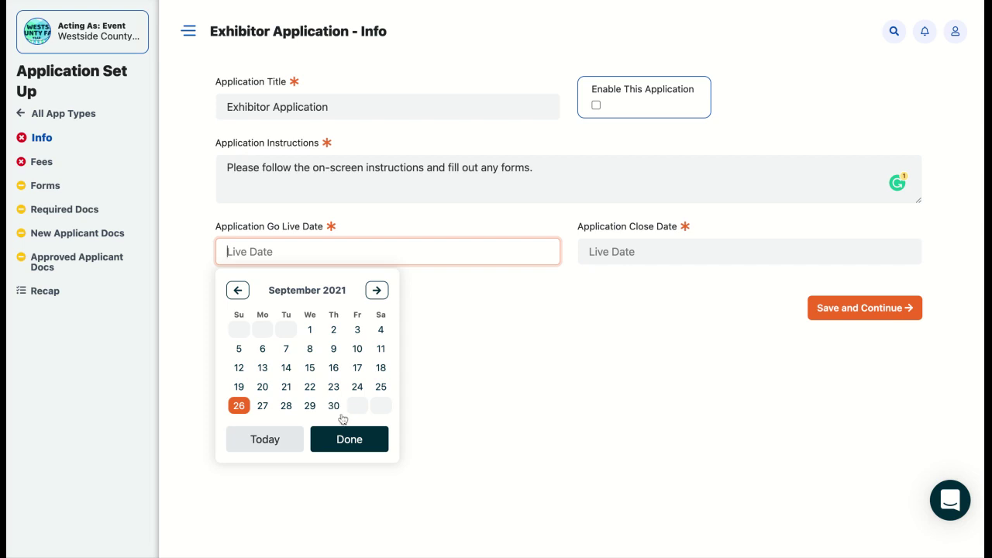
{"action": "left_click", "coordinate": [333, 406]}
{"action": "left_click", "coordinate": [612, 251]}
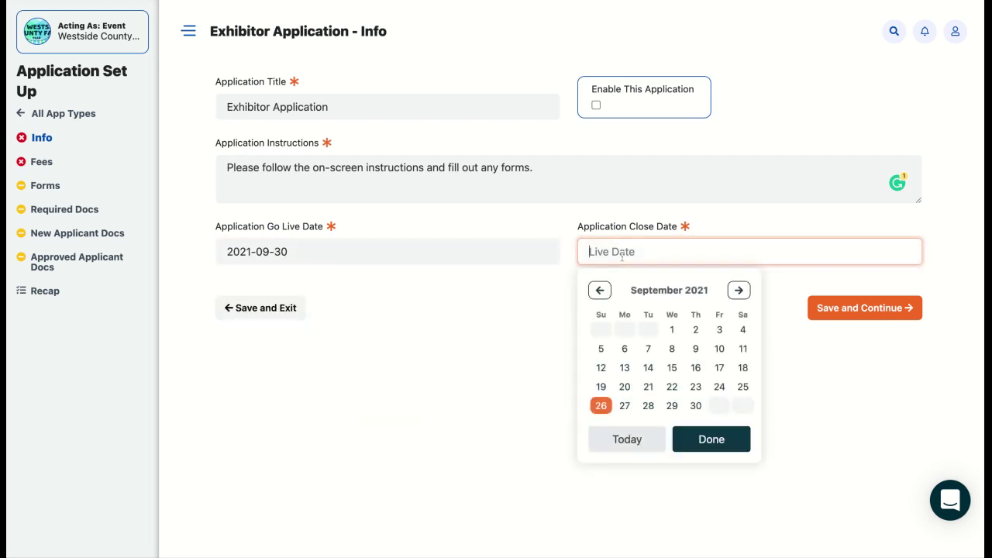
{"action": "double_click", "coordinate": [738, 290]}
{"action": "double_click", "coordinate": [738, 290]}
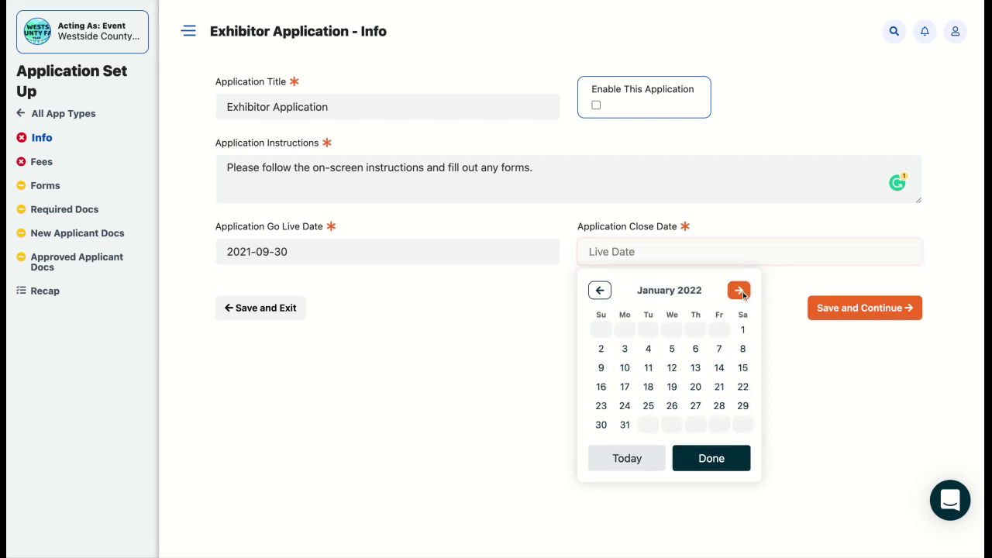
{"action": "triple_click", "coordinate": [738, 290]}
{"action": "double_click", "coordinate": [739, 291]}
{"action": "left_click", "coordinate": [738, 291]}
{"action": "left_click", "coordinate": [738, 290]}
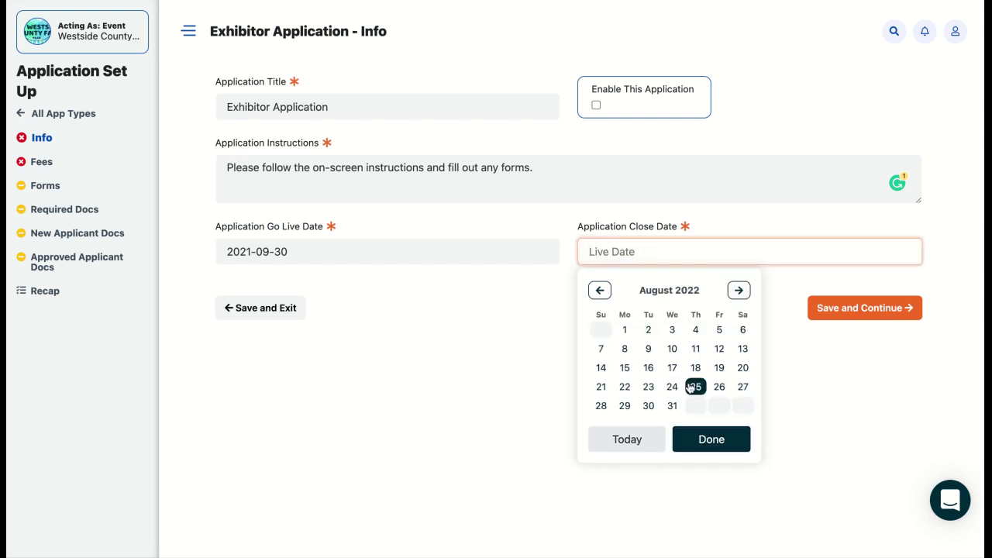
{"action": "left_click", "coordinate": [672, 388]}
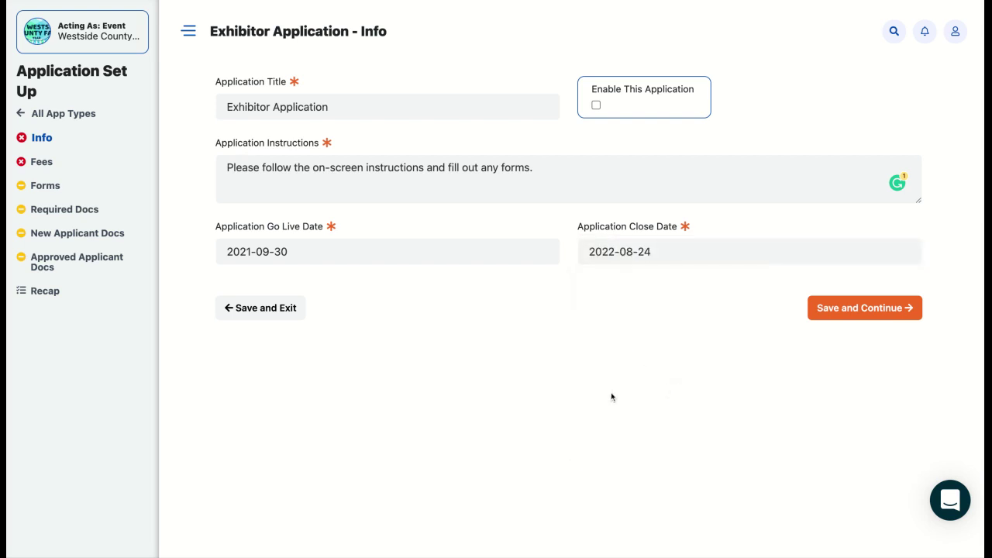
{"action": "left_click", "coordinate": [857, 316]}
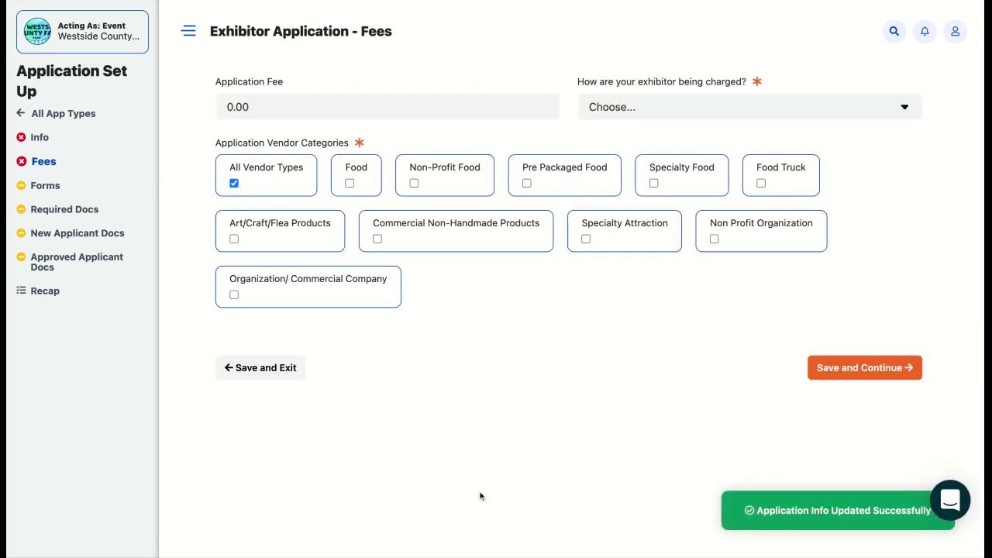
Set how exhibitors are charged to BOOTH on the application's fees page.
{"action": "left_click", "coordinate": [353, 107]}
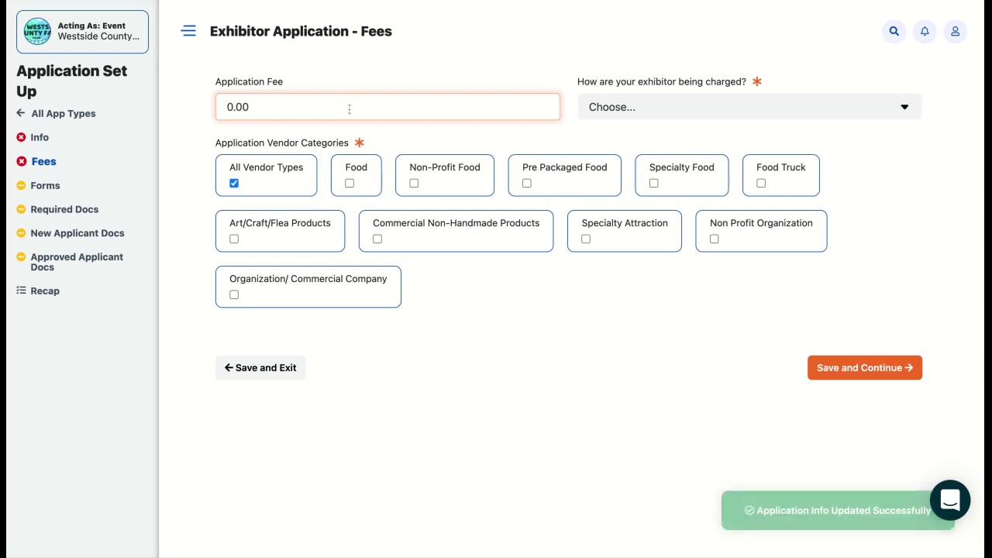
{"action": "left_click", "coordinate": [682, 113]}
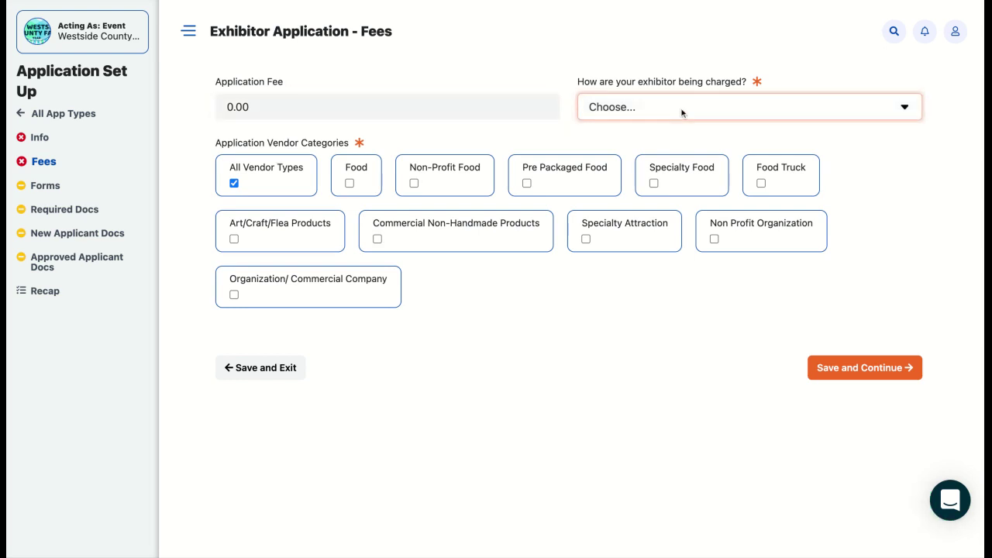
{"action": "left_click", "coordinate": [691, 149]}
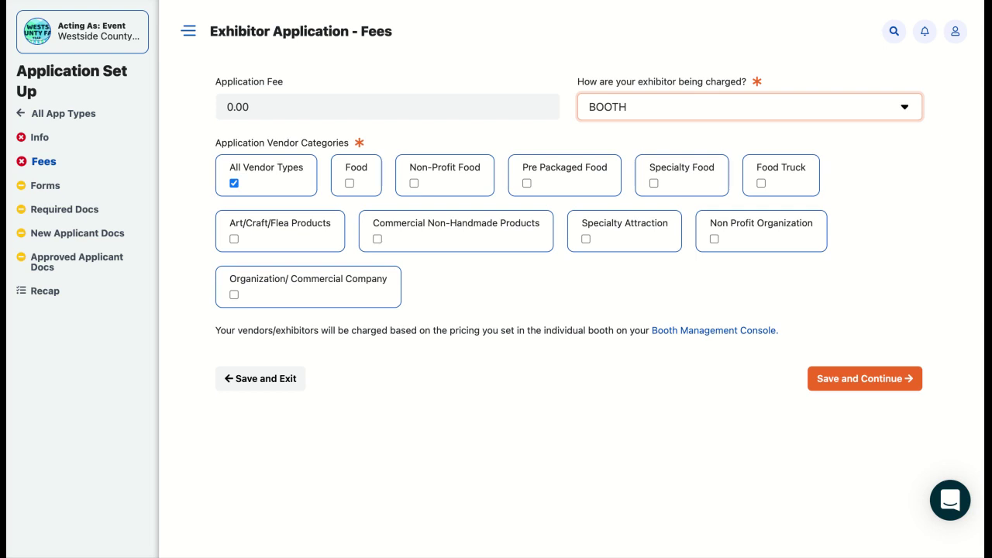
Restrict the application vendor categories to Organization/ Commercial Company and save the fees page.
{"action": "left_click", "coordinate": [235, 296]}
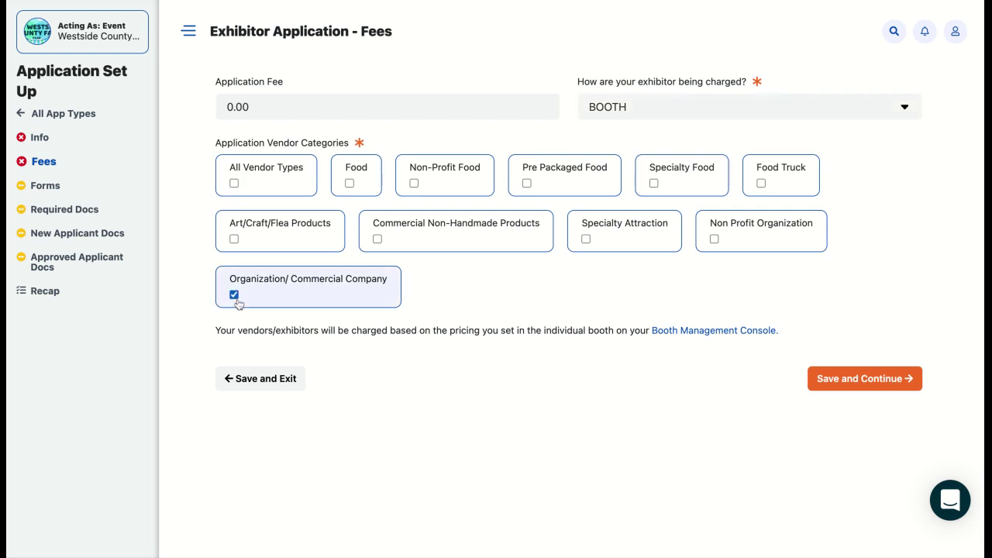
{"action": "left_click", "coordinate": [234, 184]}
{"action": "left_click", "coordinate": [234, 294]}
{"action": "left_click", "coordinate": [880, 380]}
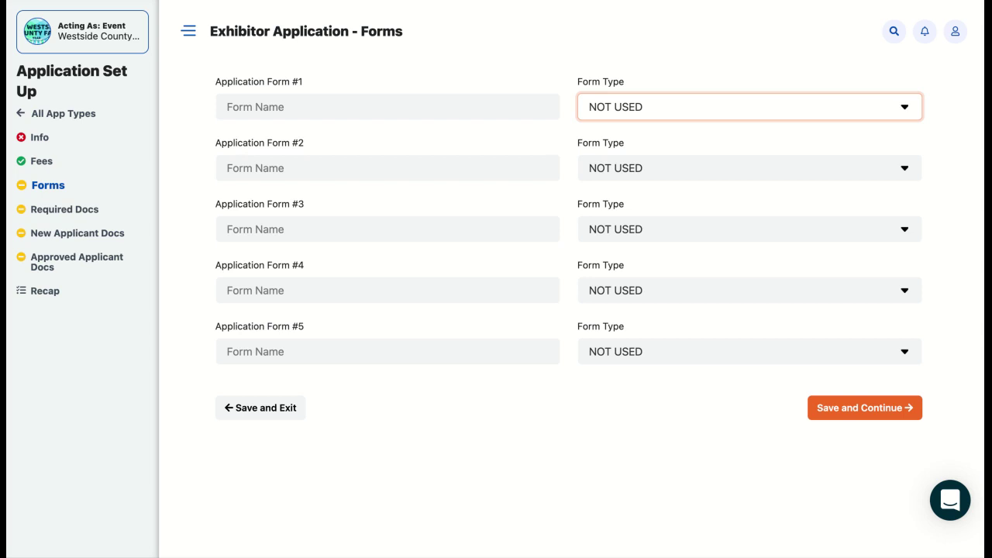
Name Application Form #1 "Exhibitor Application" with the form type Exhibitor Application, and save the forms page.
{"action": "left_click", "coordinate": [560, 114]}
{"action": "type", "text": "Exhibitor Application"}
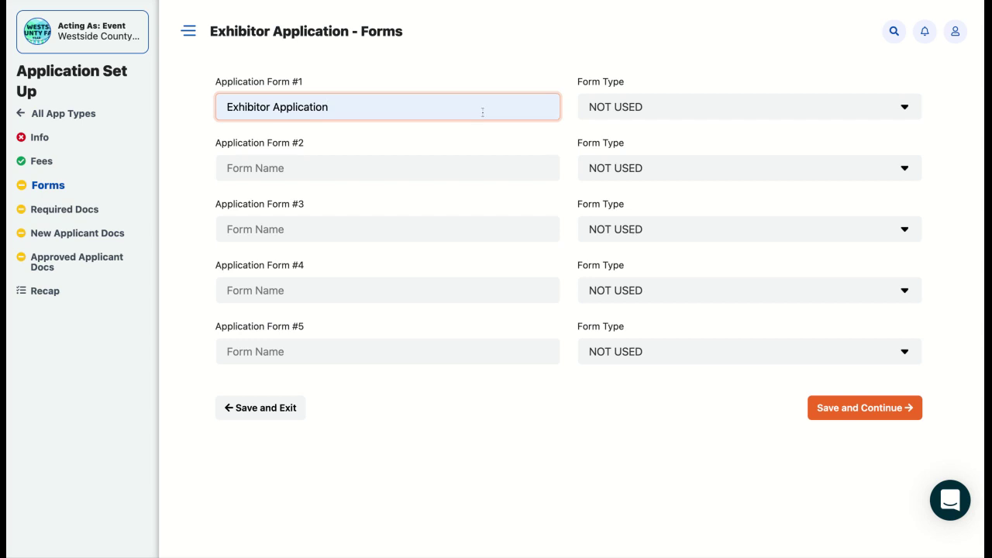
{"action": "left_click", "coordinate": [685, 104]}
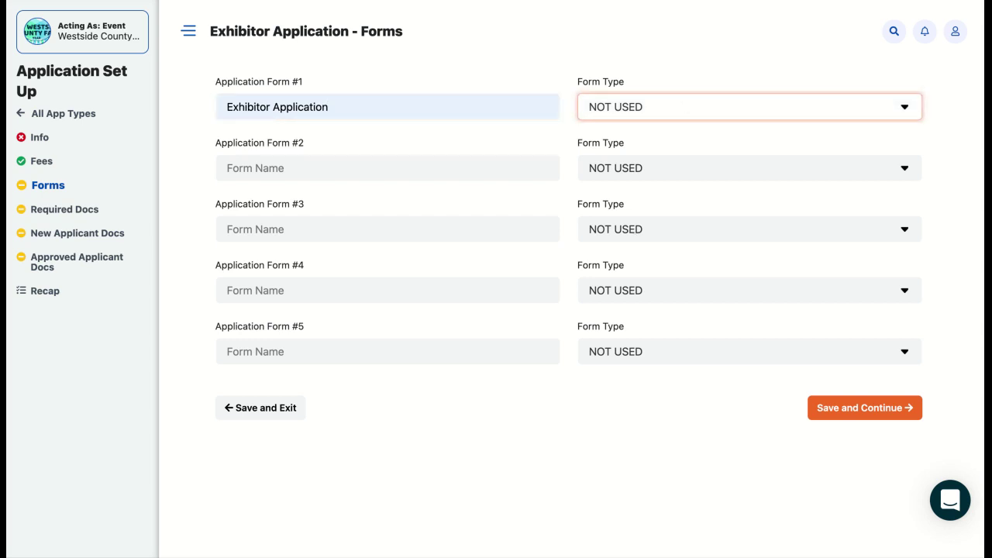
{"action": "left_click", "coordinate": [666, 150]}
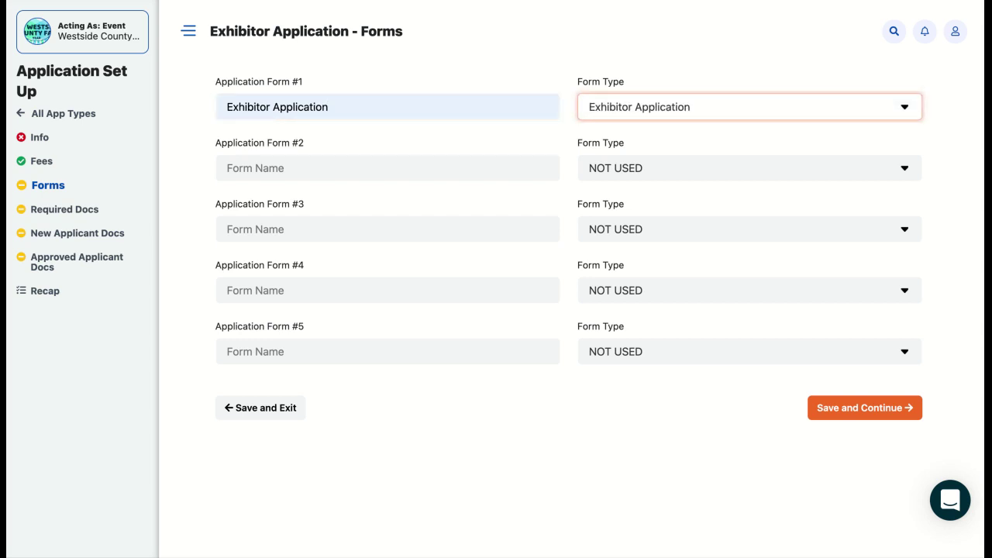
{"action": "left_click", "coordinate": [551, 158]}
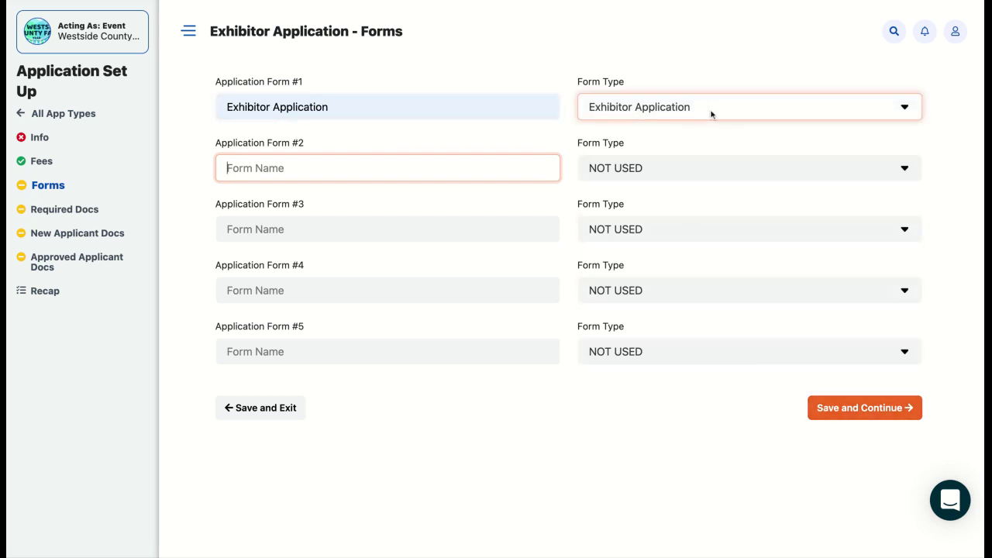
{"action": "left_click", "coordinate": [853, 409]}
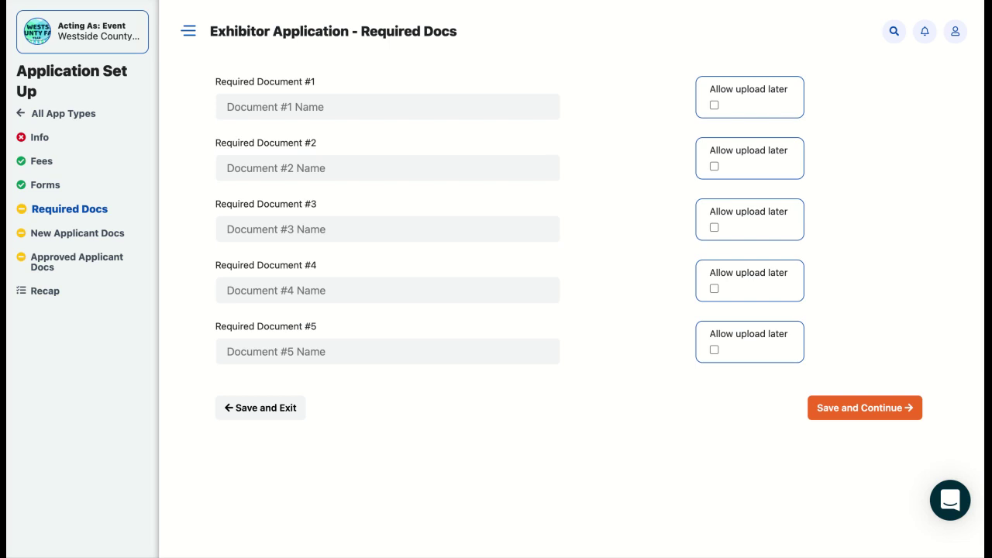
{"action": "left_click", "coordinate": [488, 168]}
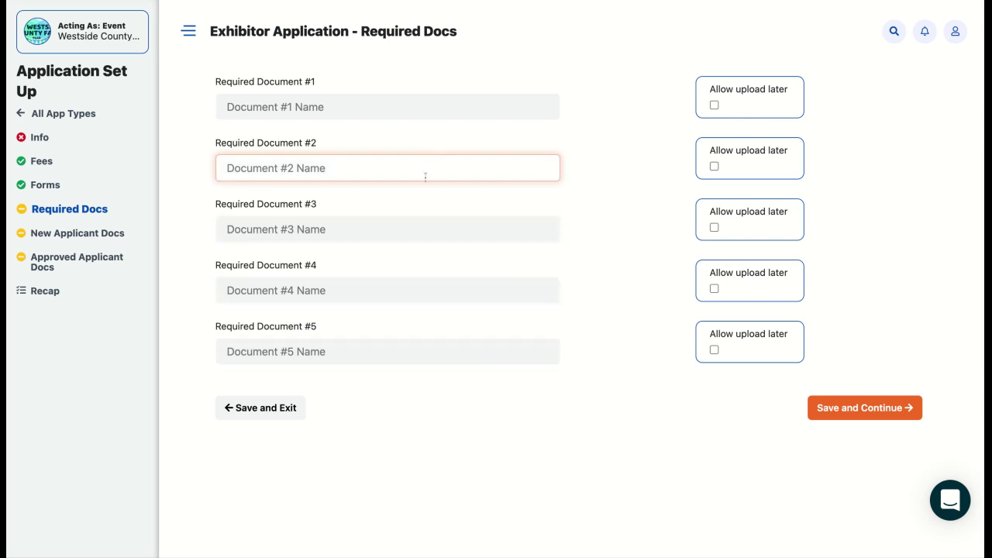
{"action": "left_click", "coordinate": [320, 201]}
{"action": "left_click", "coordinate": [346, 115]}
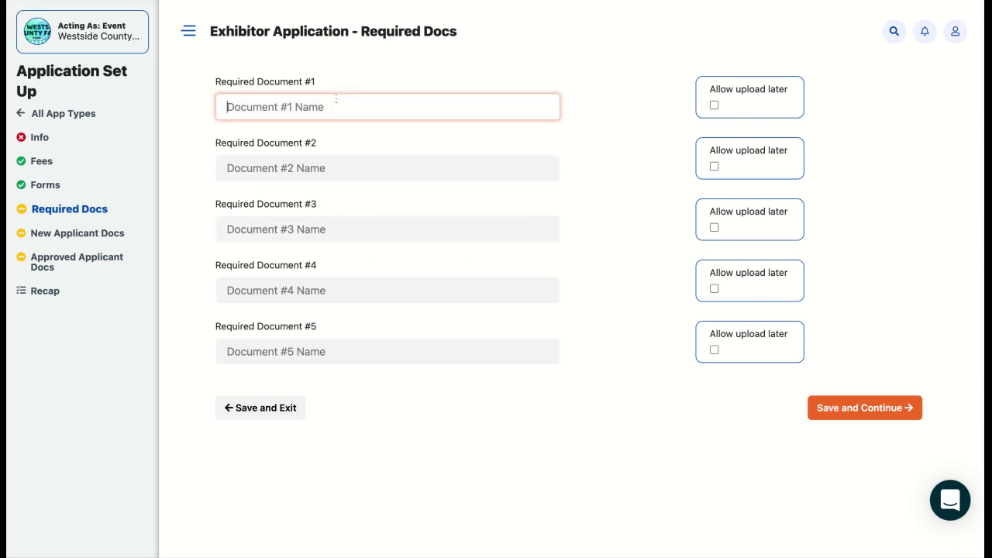
{"action": "left_click", "coordinate": [424, 139]}
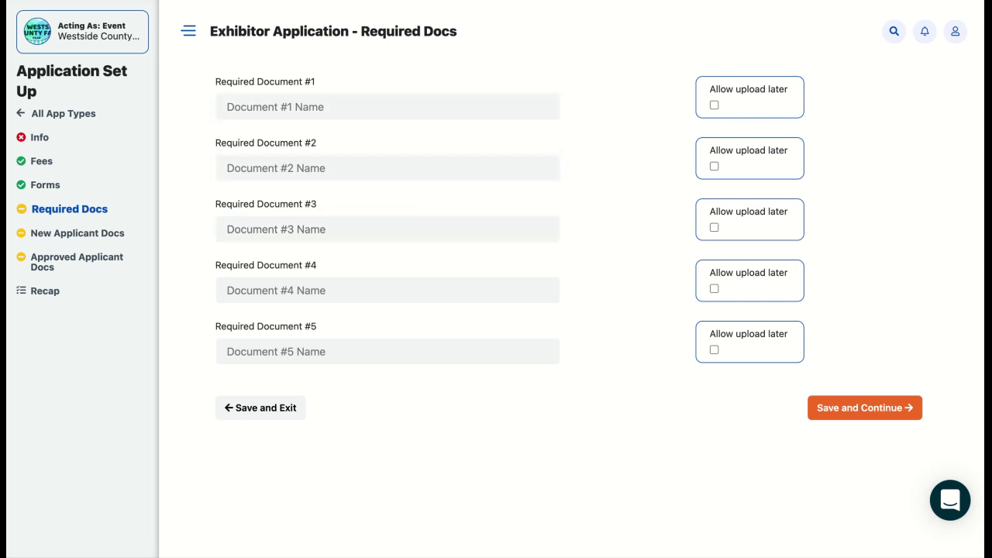
{"action": "left_click", "coordinate": [361, 113]}
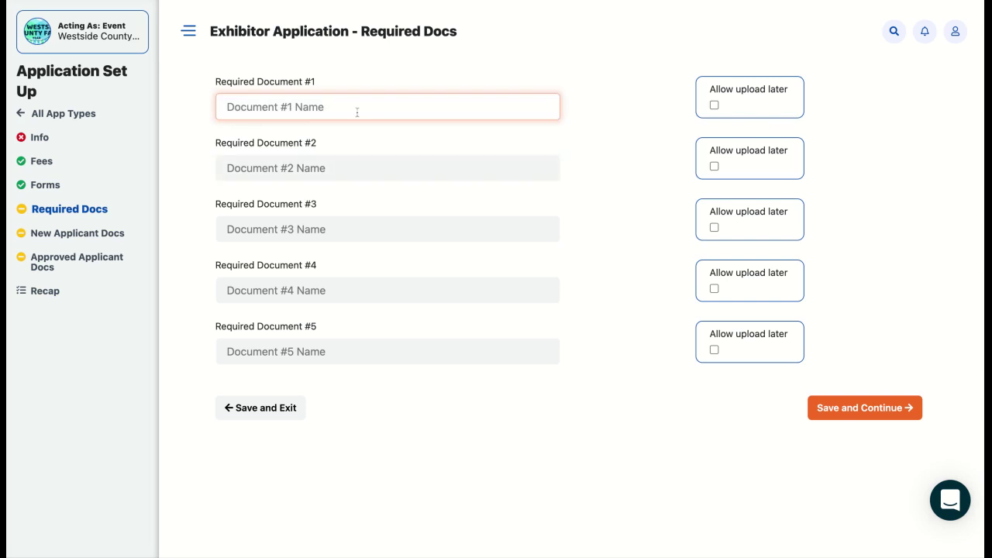
{"action": "left_click", "coordinate": [714, 105]}
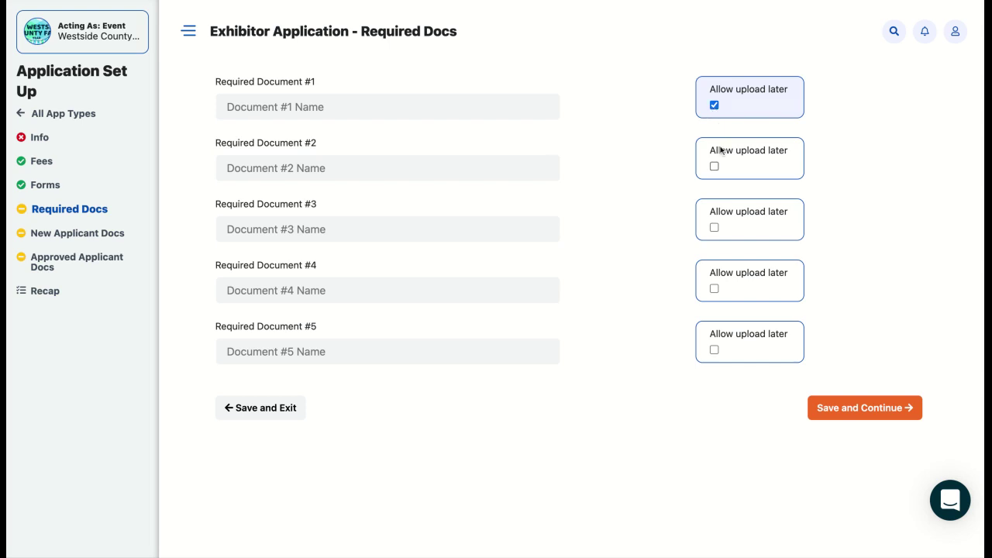
{"action": "left_click", "coordinate": [713, 106]}
Continue past the required documents without adding any, and save FAQ as New Business Doc #1 for new applicants.
{"action": "left_click", "coordinate": [875, 422]}
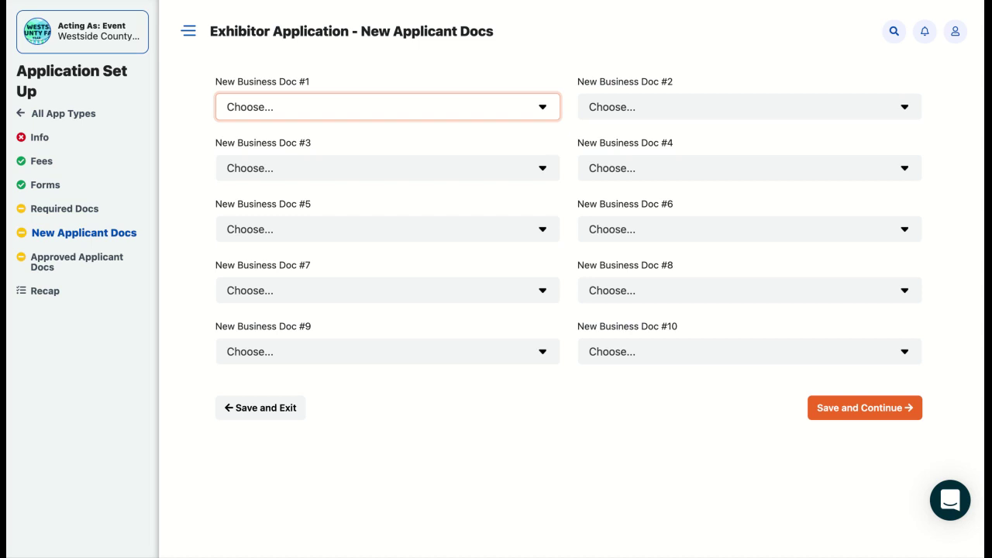
{"action": "left_click", "coordinate": [490, 157]}
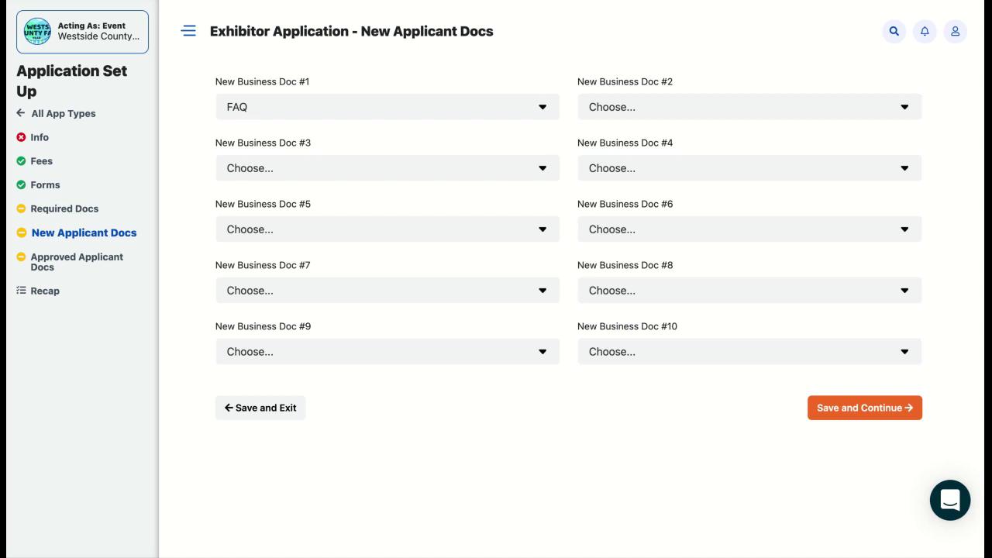
{"action": "left_click", "coordinate": [849, 415]}
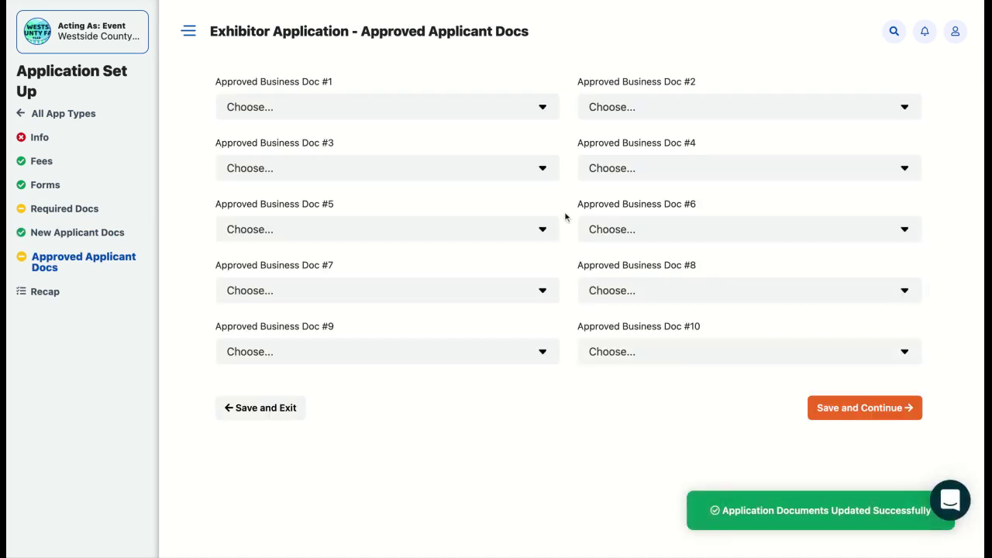
Choose Emergency Contacts as Approved Business Doc #1 for approved applicants.
{"action": "left_click", "coordinate": [546, 110]}
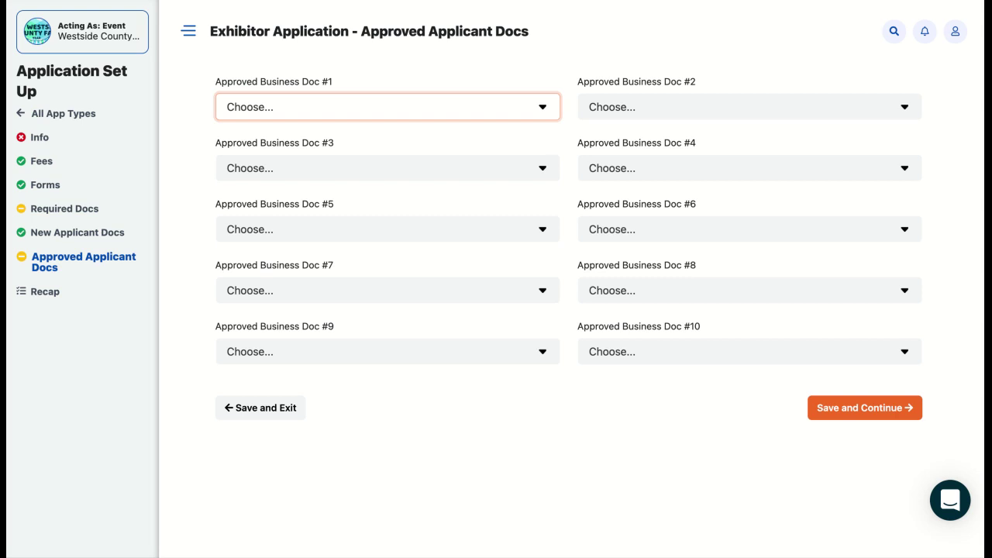
{"action": "left_click", "coordinate": [503, 123]}
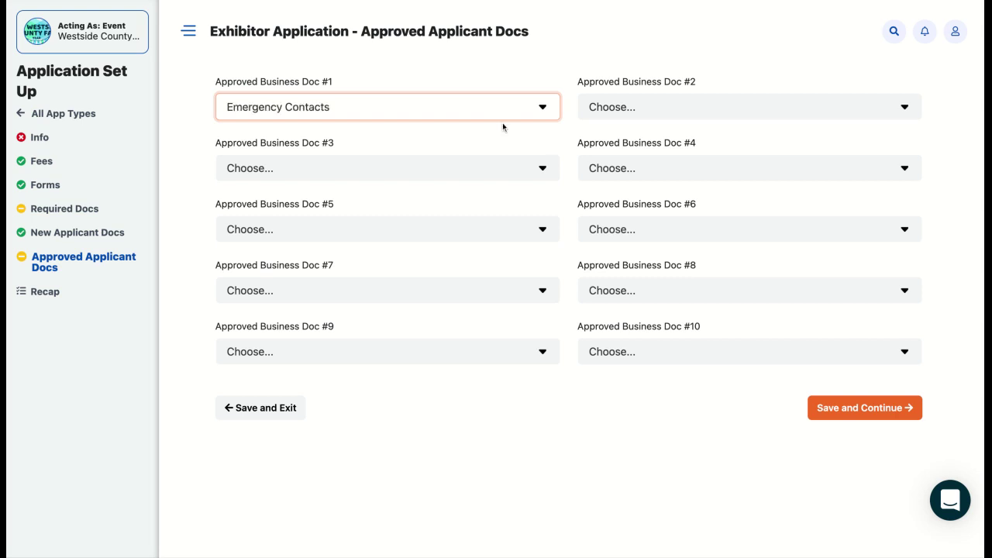
Save the approved applicant documents with no further documents added, and continue to the application recap.
{"action": "left_click", "coordinate": [542, 159]}
{"action": "left_click", "coordinate": [463, 138]}
{"action": "left_click", "coordinate": [853, 410]}
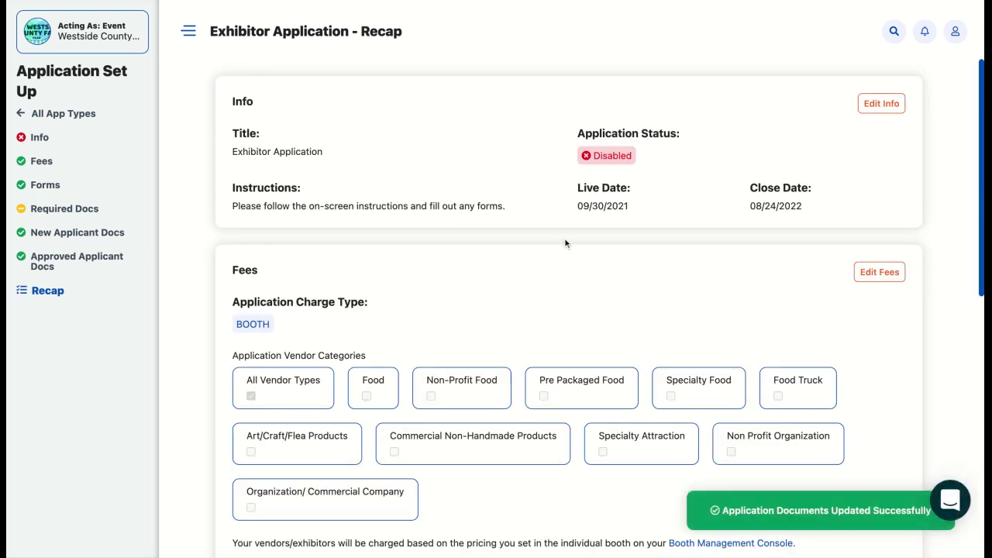
Review the Exhibitor Application recap from info to approved documents, finish the setup, and check the application's go-live status among the application types.
{"action": "scroll", "coordinate": [565, 244], "scroll_direction": "down", "scroll_amount": 2}
{"action": "scroll", "coordinate": [565, 243], "scroll_direction": "up", "scroll_amount": 2}
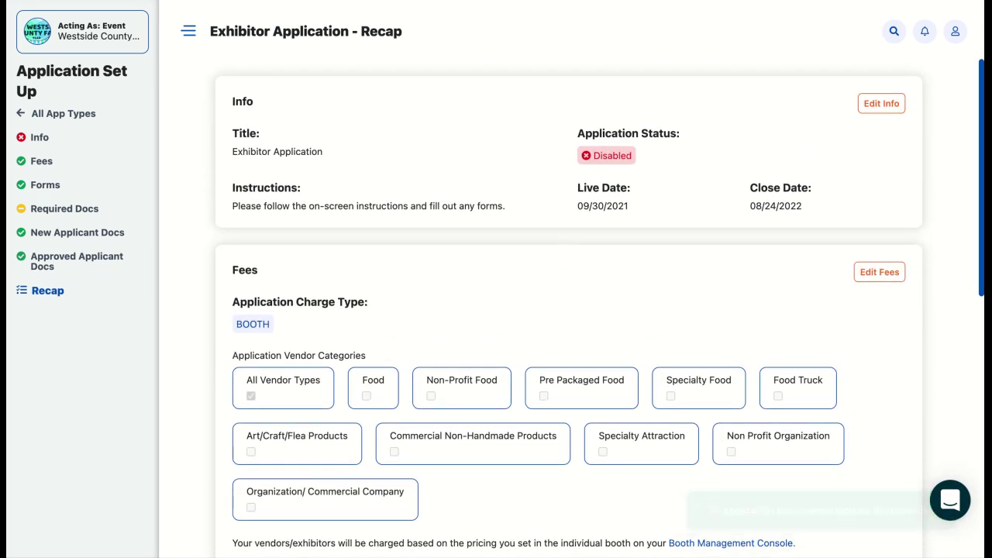
{"action": "scroll", "coordinate": [565, 310], "scroll_direction": "down", "scroll_amount": 8}
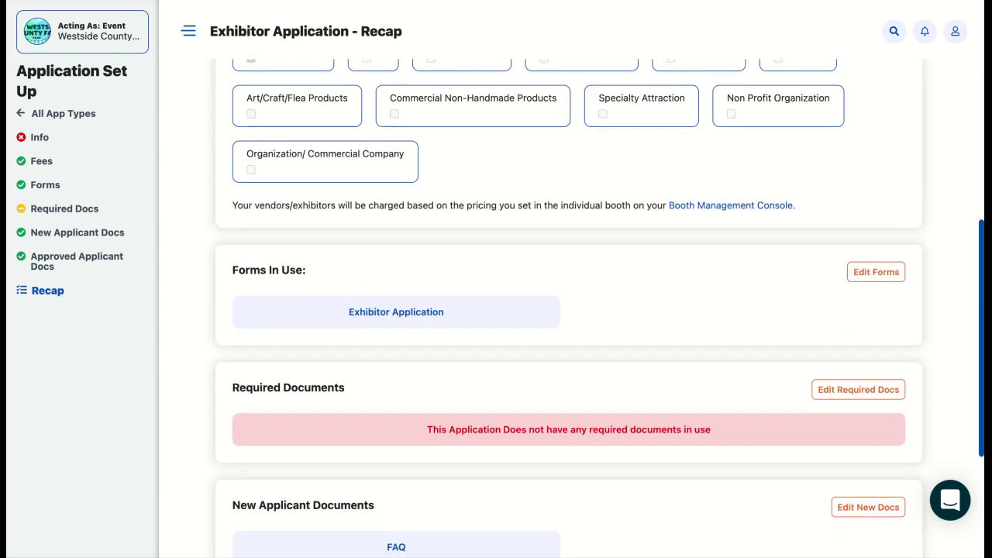
{"action": "scroll", "coordinate": [565, 309], "scroll_direction": "down", "scroll_amount": 1}
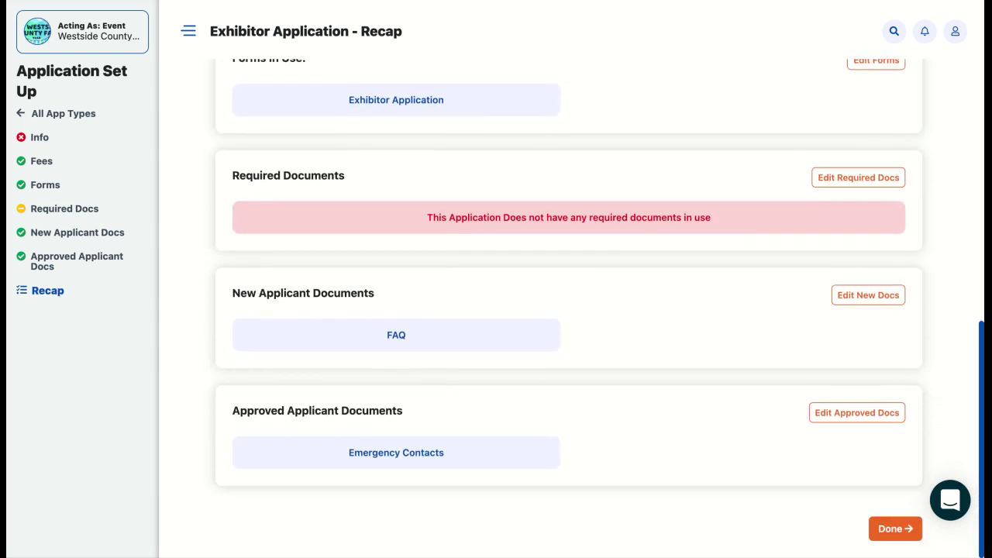
{"action": "left_click", "coordinate": [893, 529]}
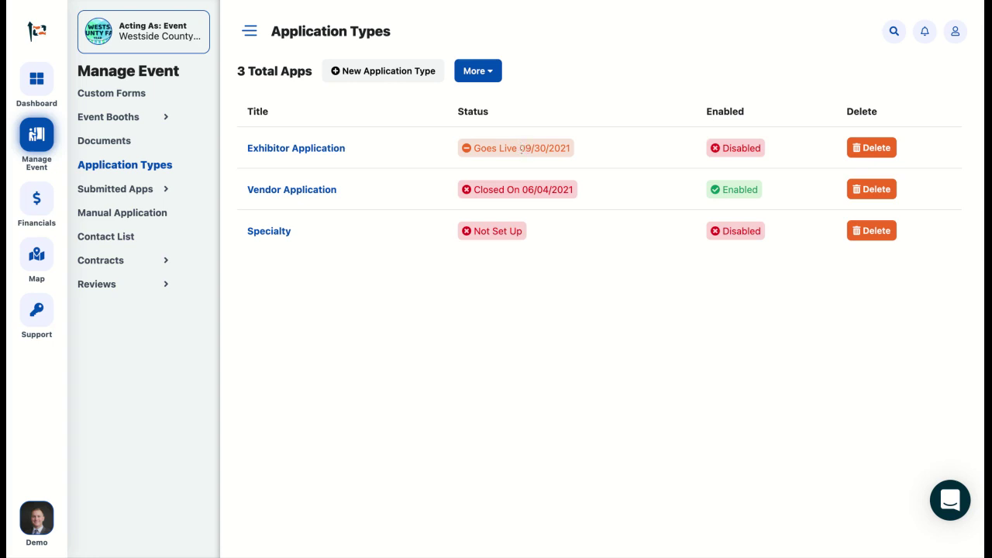
{"action": "left_click_drag", "start_coordinate": [520, 148], "coordinate": [546, 148]}
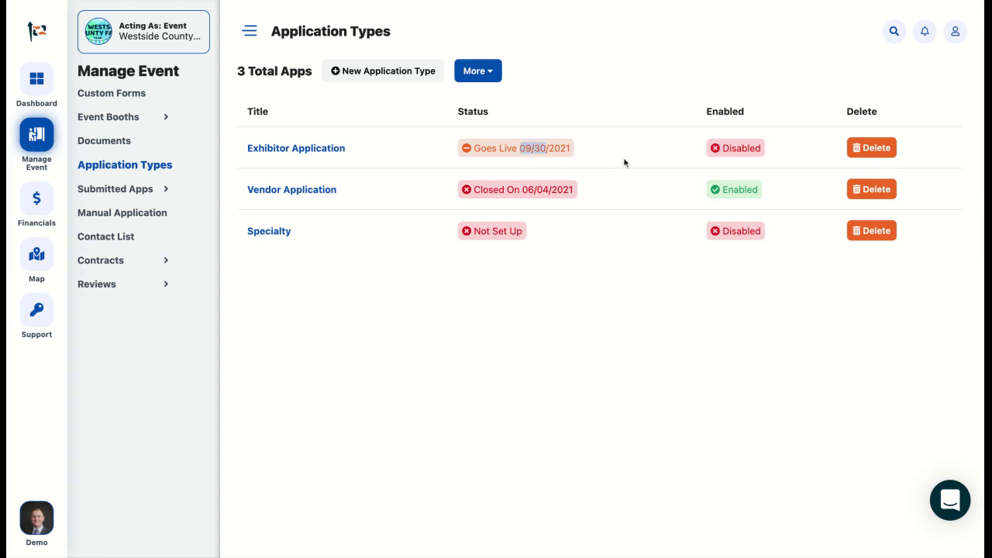